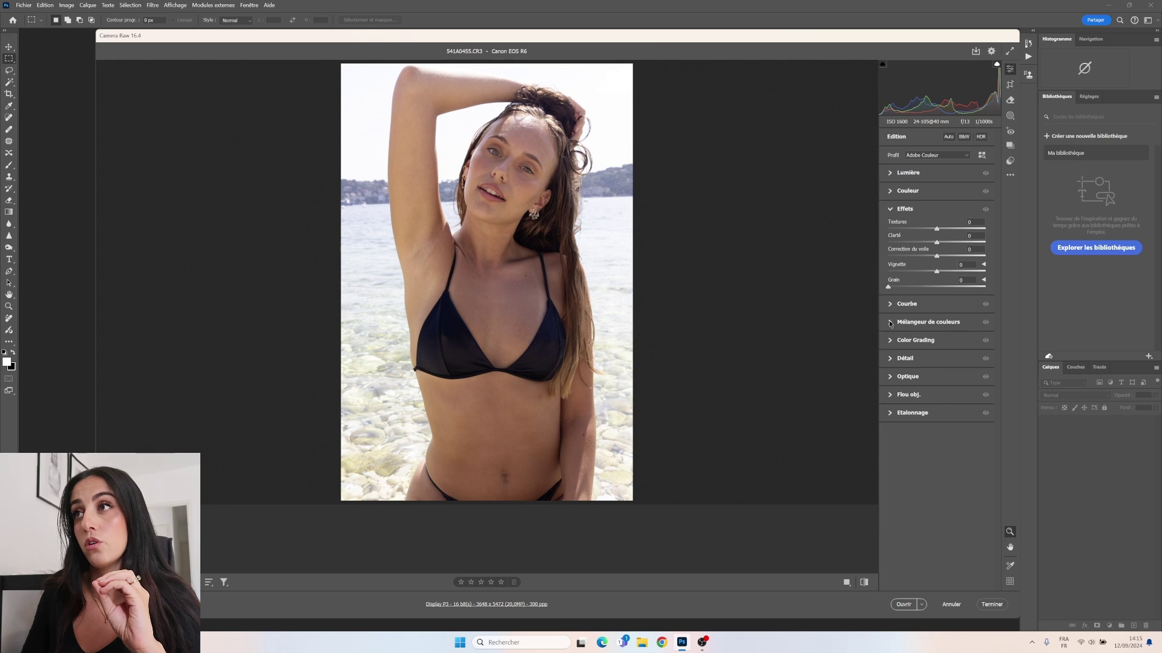
Raise Contraste to +46 in the photo's Lumière adjustments.
left_click(890, 321)
left_click(889, 174)
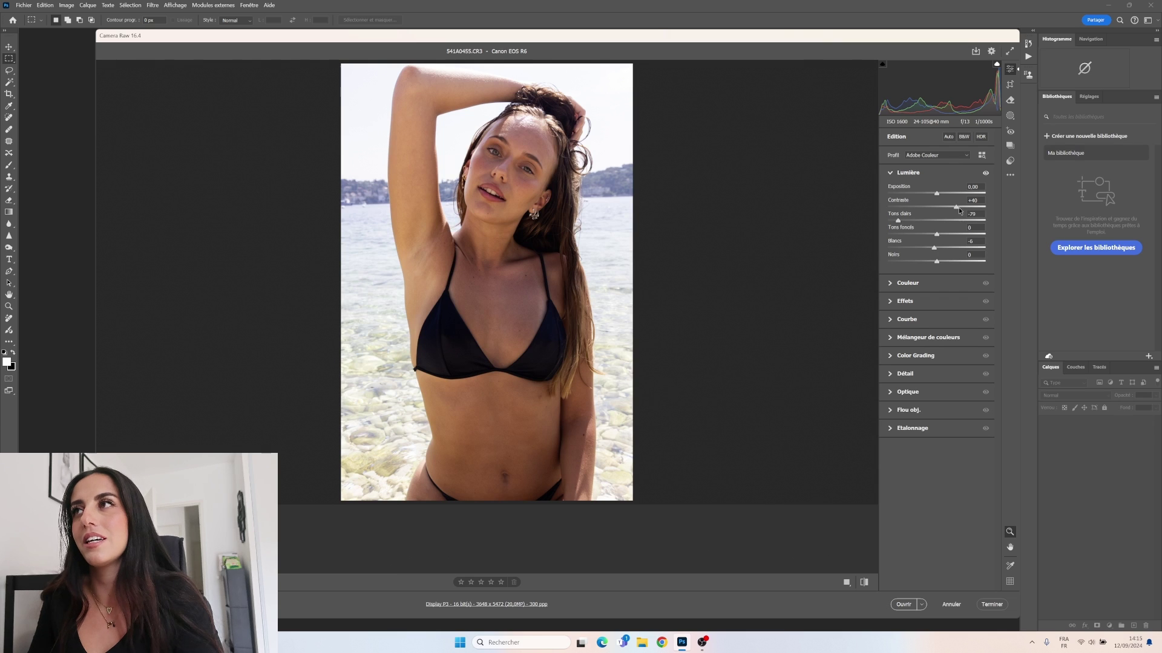
left_click_drag(959, 210, 962, 210)
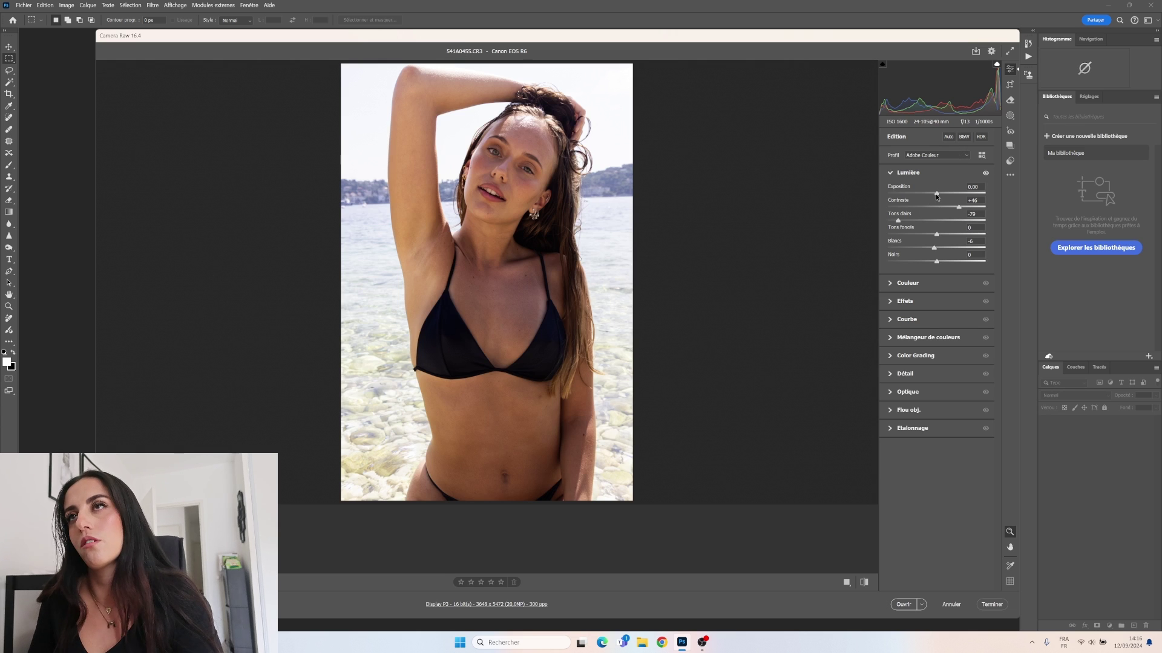
Reset Tons clairs to 0 and push Contraste up to +81, pulling it back down.
left_click(980, 186)
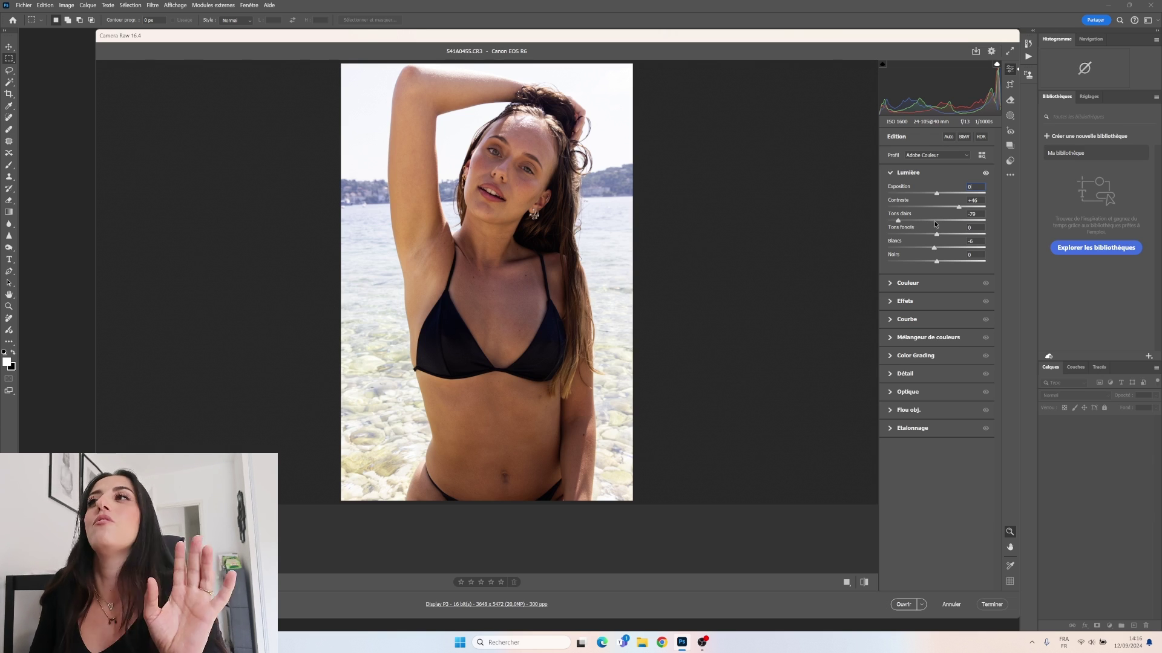
key("Return")
double_click(936, 223)
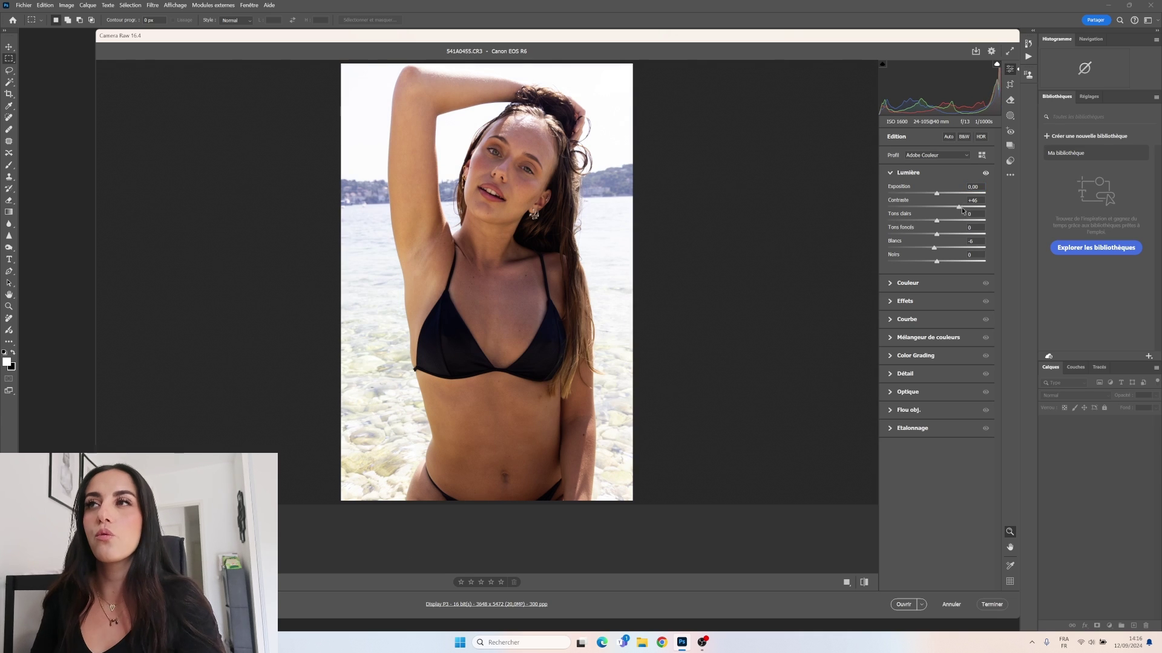
left_click_drag(960, 207, 980, 210)
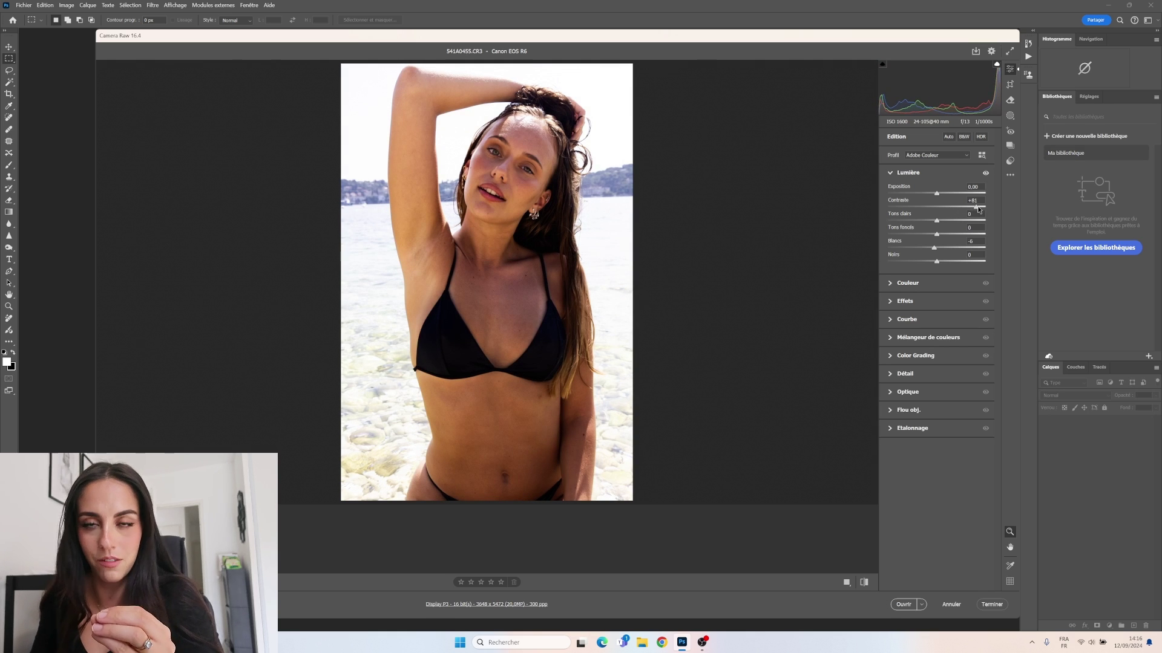
left_click_drag(979, 210, 948, 212)
Raise the photo's Saturation to +60 in the Couleur adjustments and ease it back to +43.
left_click(891, 285)
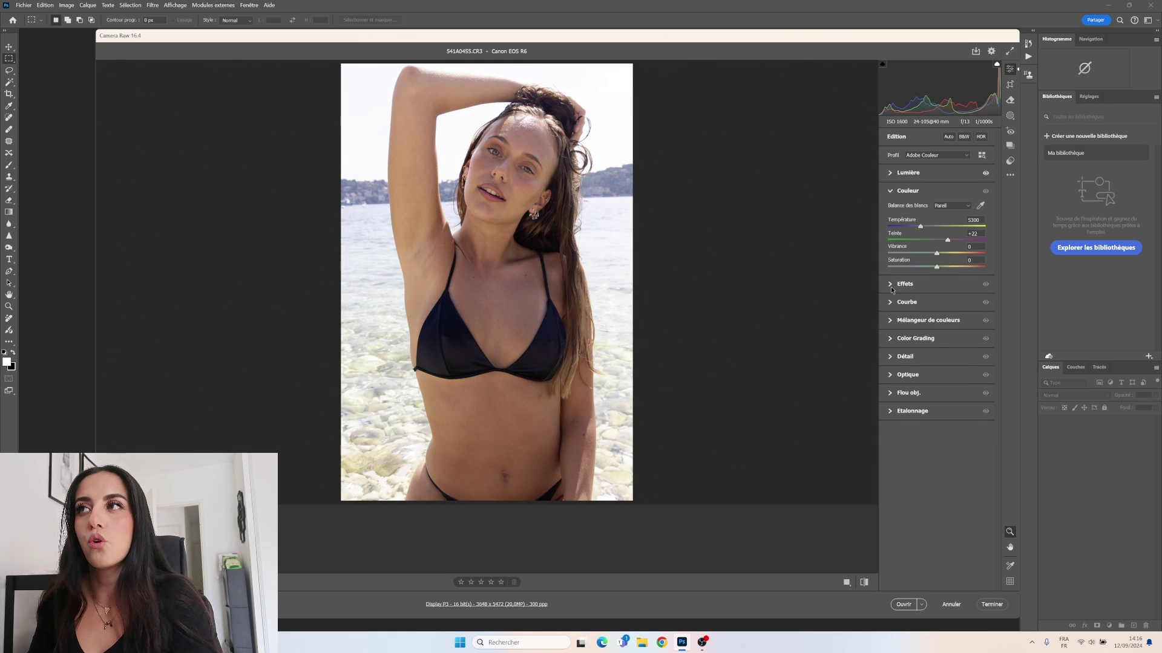
left_click(890, 286)
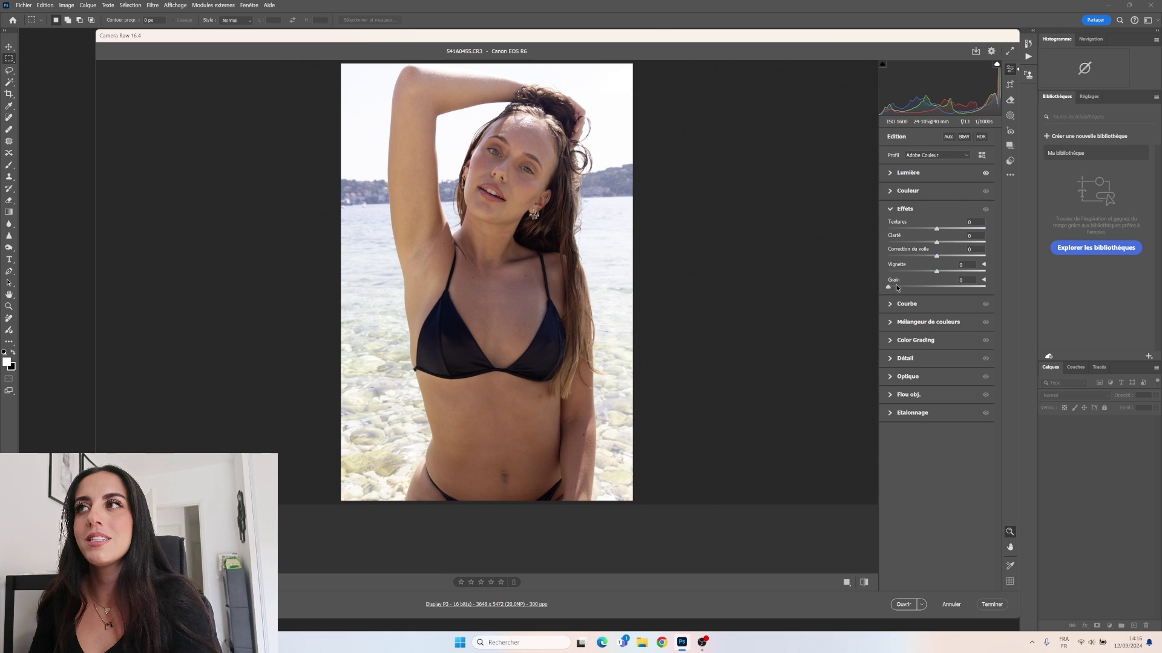
left_click(891, 191)
left_click_drag(937, 264, 968, 268)
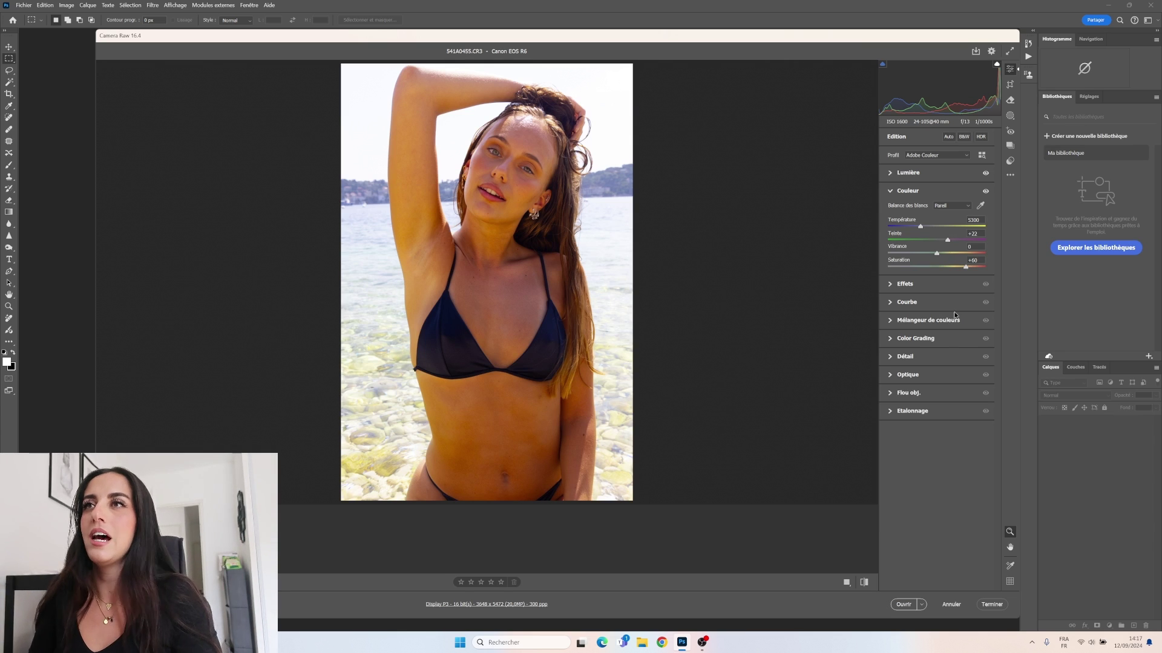
mouse_move(965, 266)
left_mouse_down()
mouse_move(946, 273)
mouse_move(956, 274)
left_mouse_up()
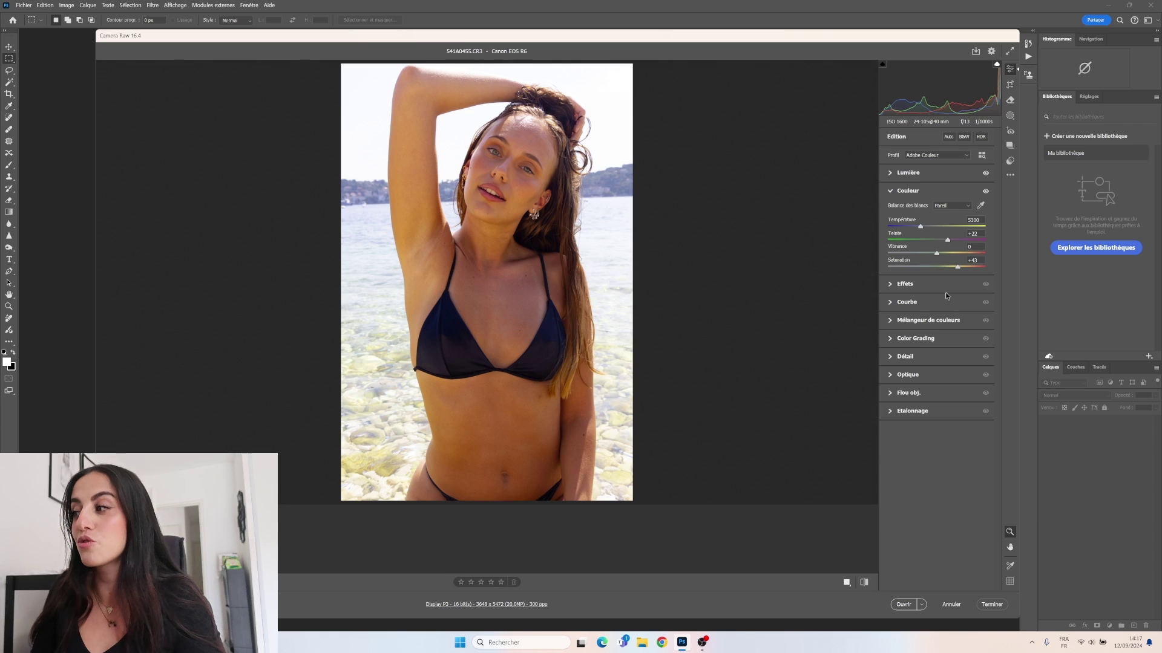
Raise Clarté to +72 in the Effets adjustments and reduce it partway.
left_click(938, 282)
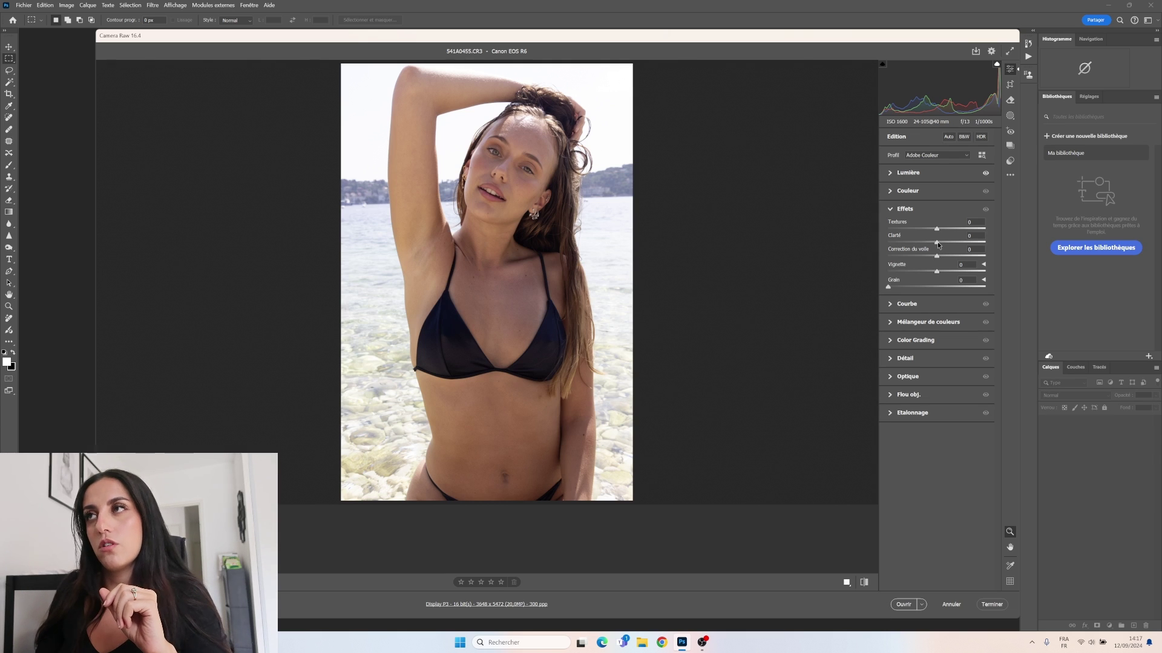
left_click_drag(938, 244, 975, 242)
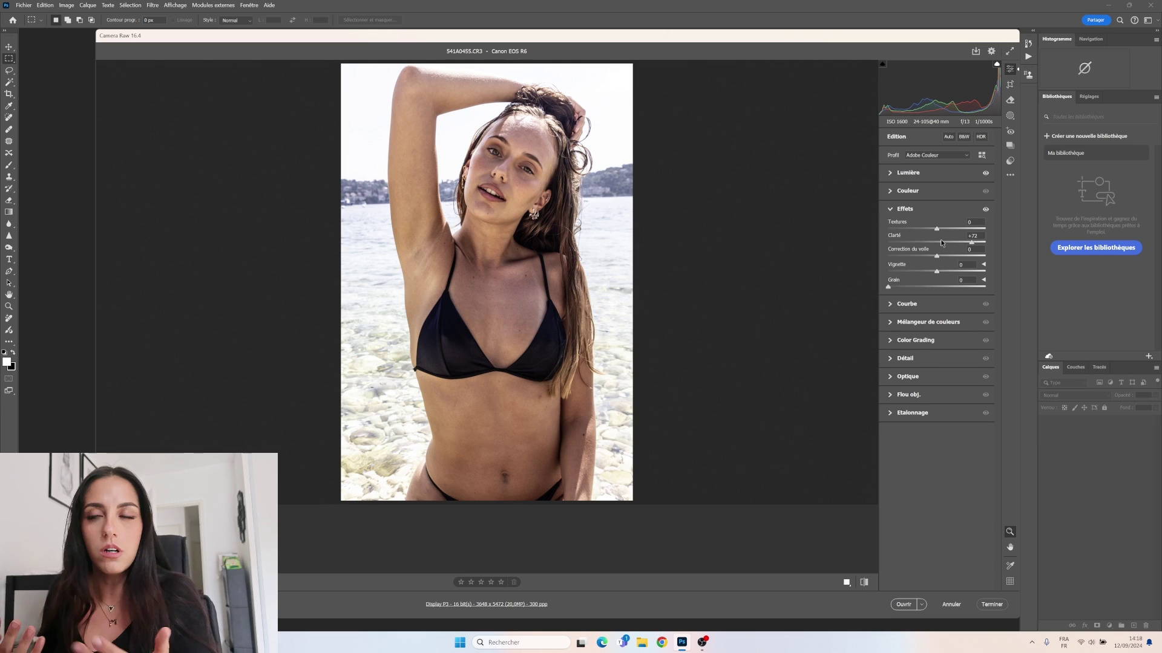
left_click_drag(973, 242, 958, 249)
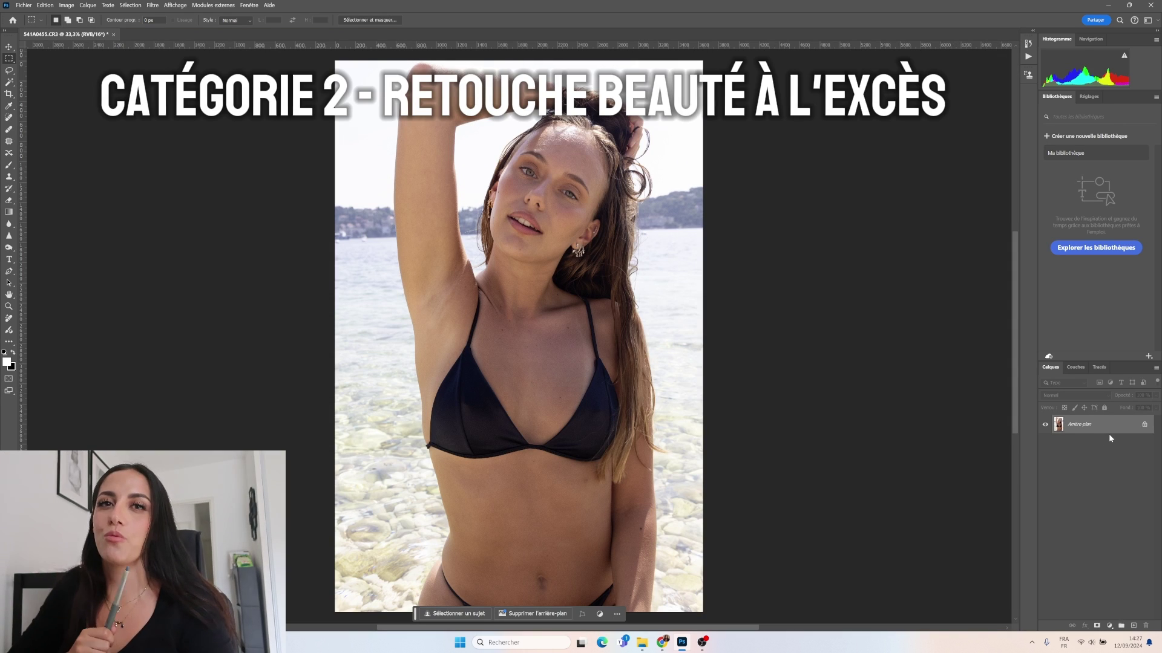
Duplicate the Arrière-plan layer and apply a blur filter to the copy.
key("ctrl+j")
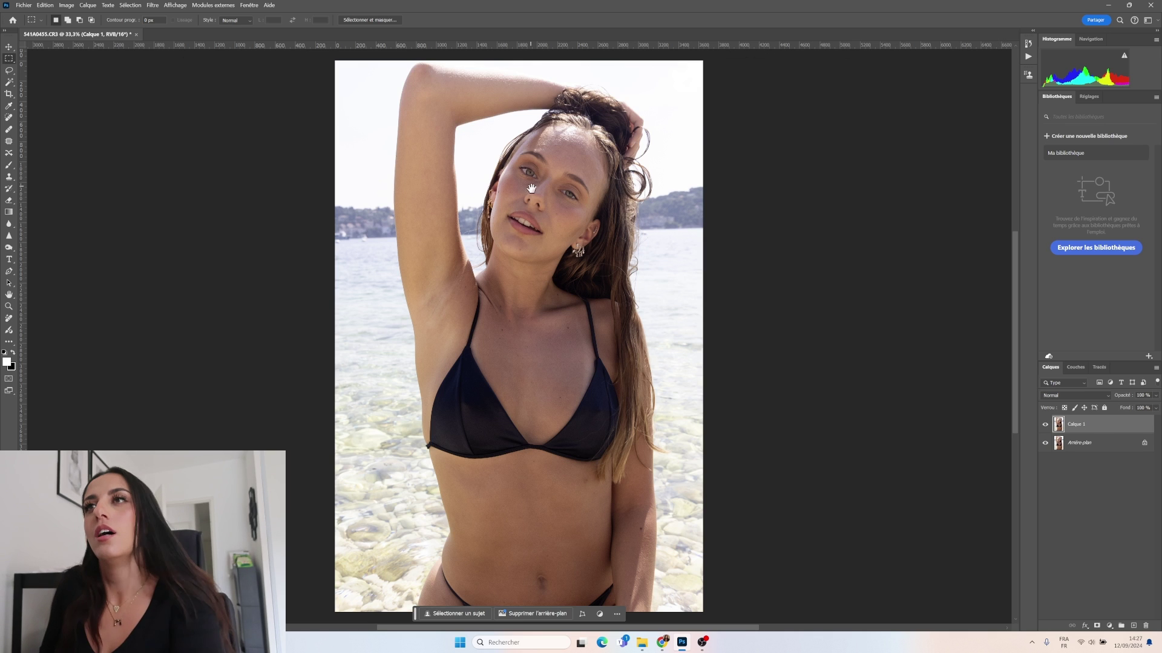
left_click_drag(528, 237, 508, 282)
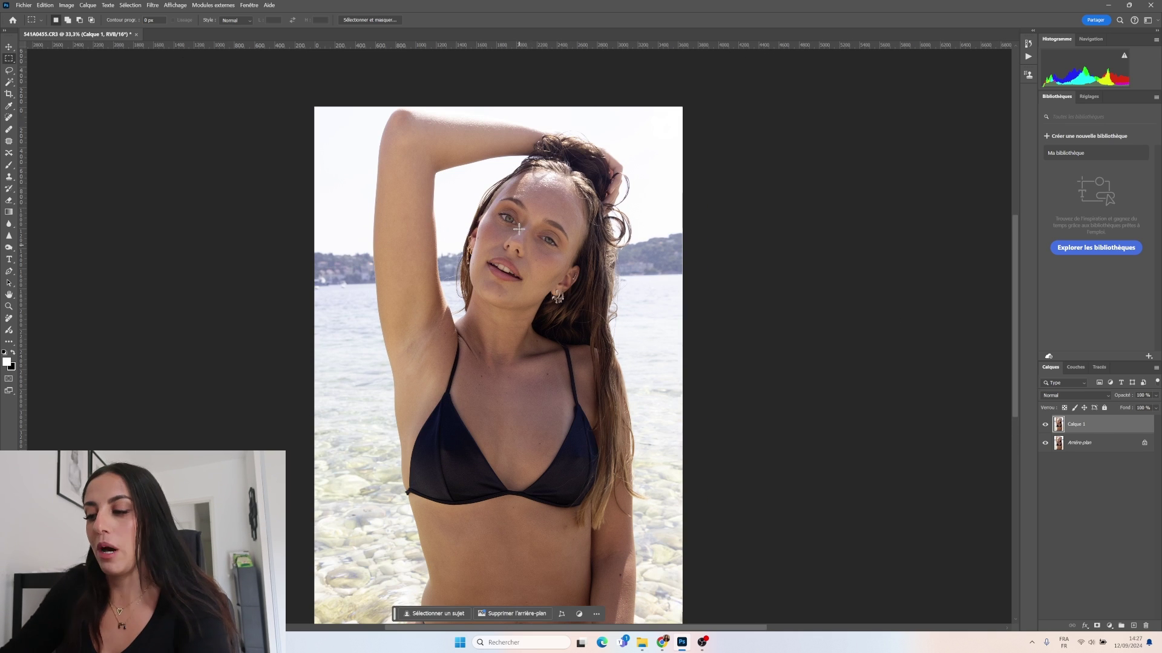
key("ctrl+1")
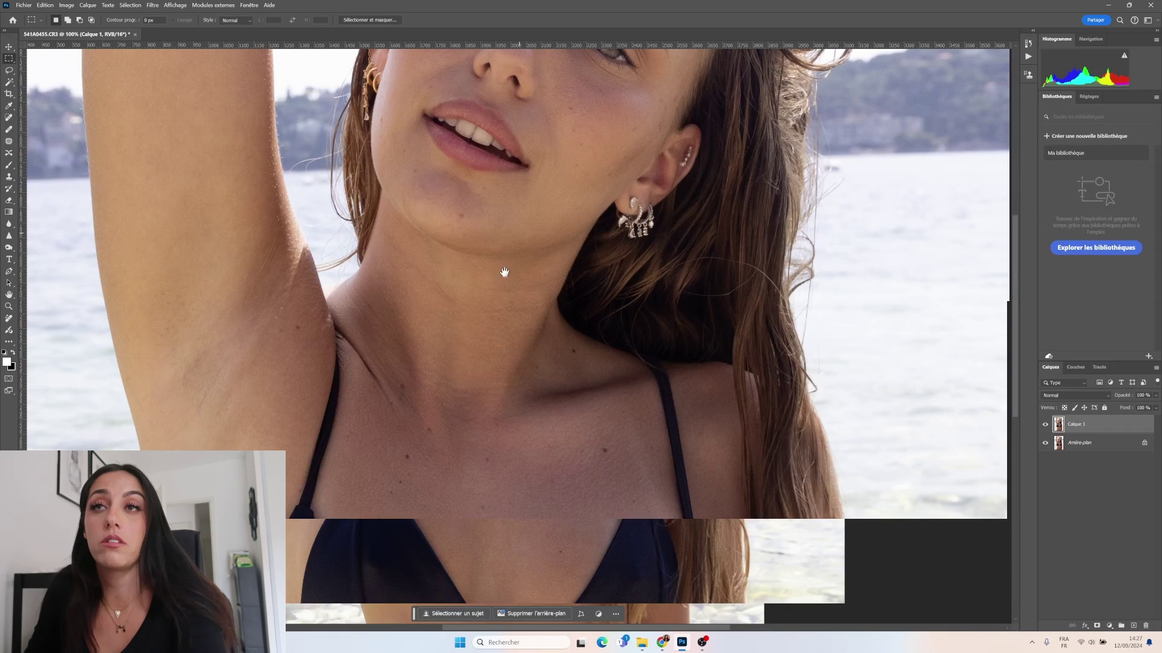
left_click_drag(504, 305, 496, 360)
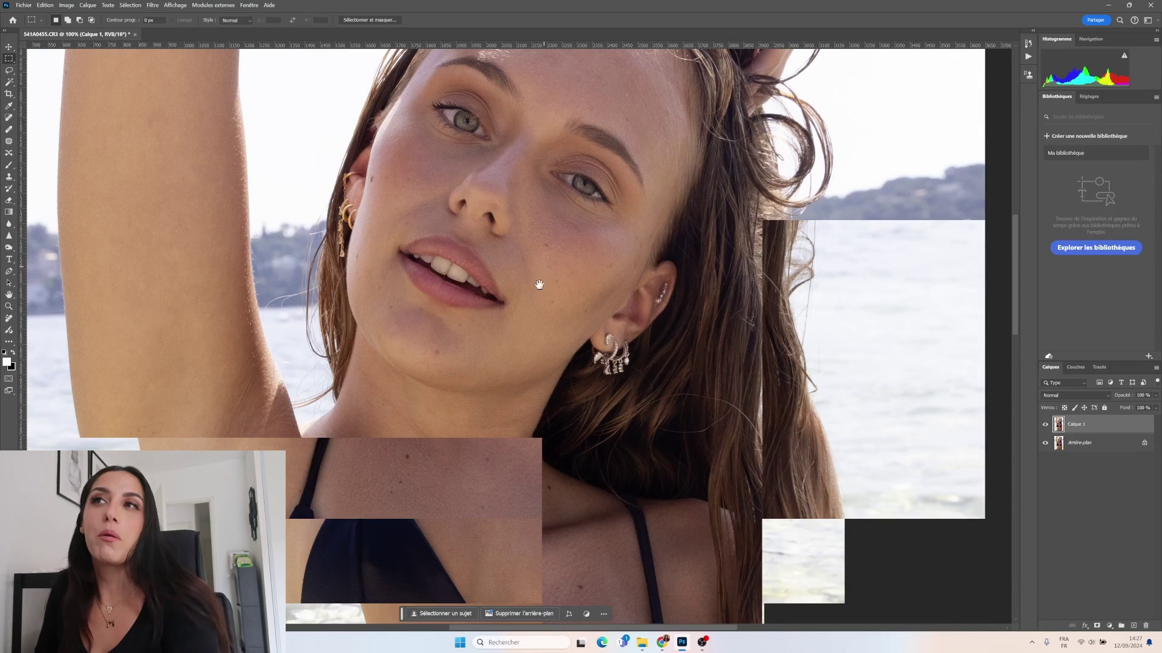
key("space")
left_click_drag(536, 309, 528, 337)
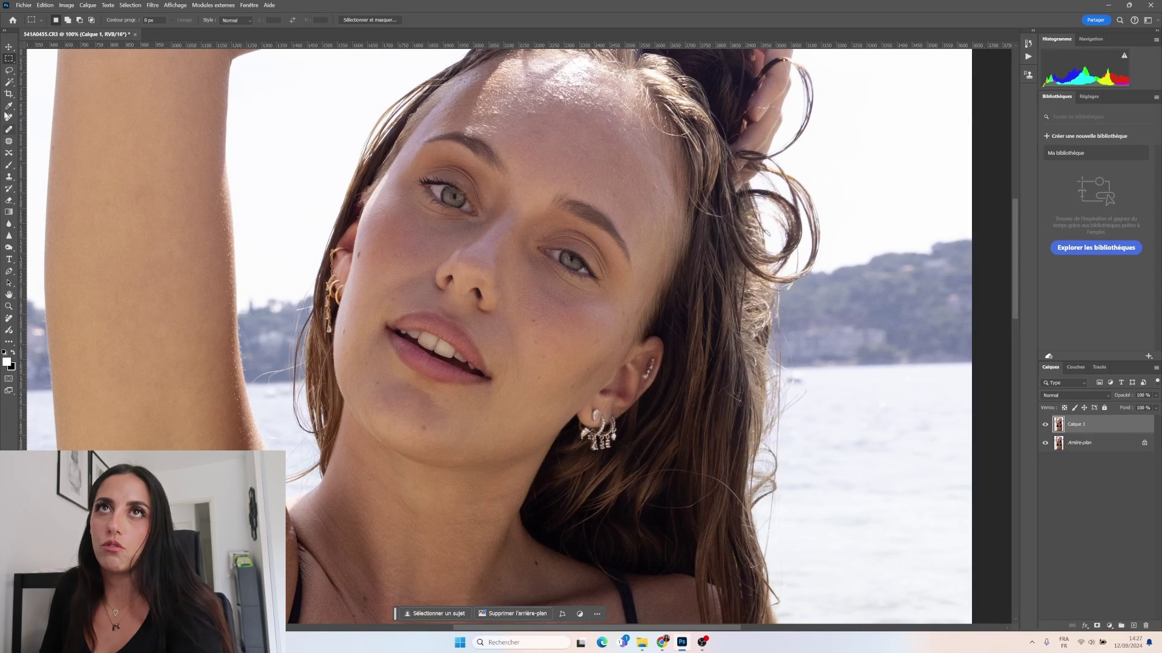
left_click(9, 70)
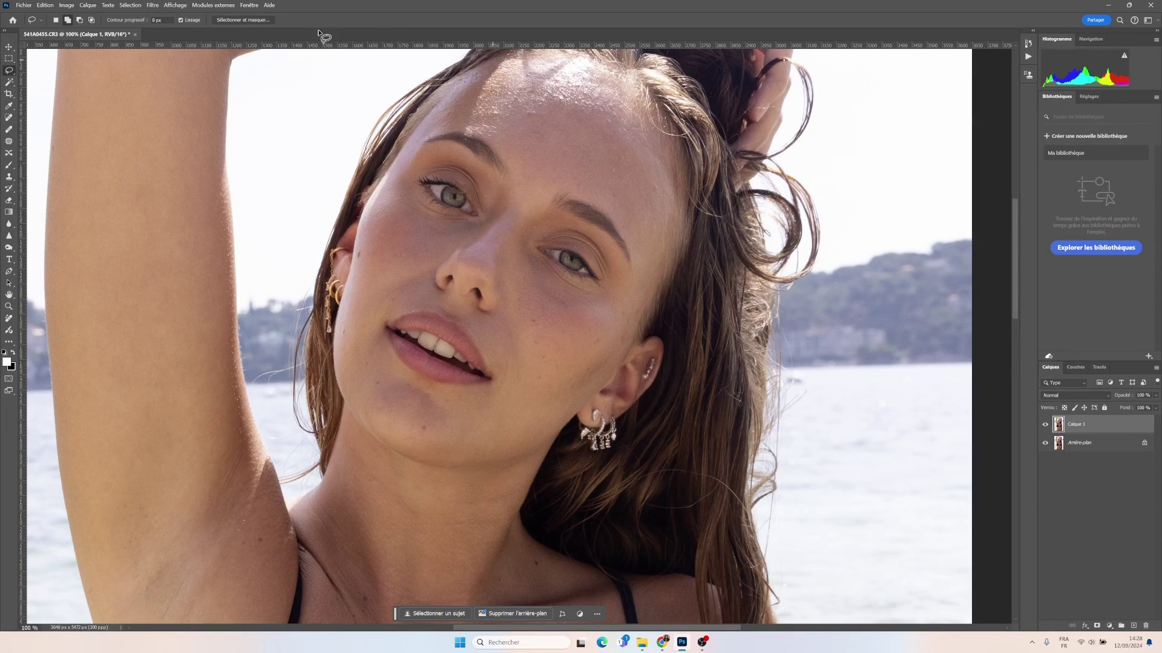
left_click(152, 5)
left_click(181, 18)
left_click(755, 211)
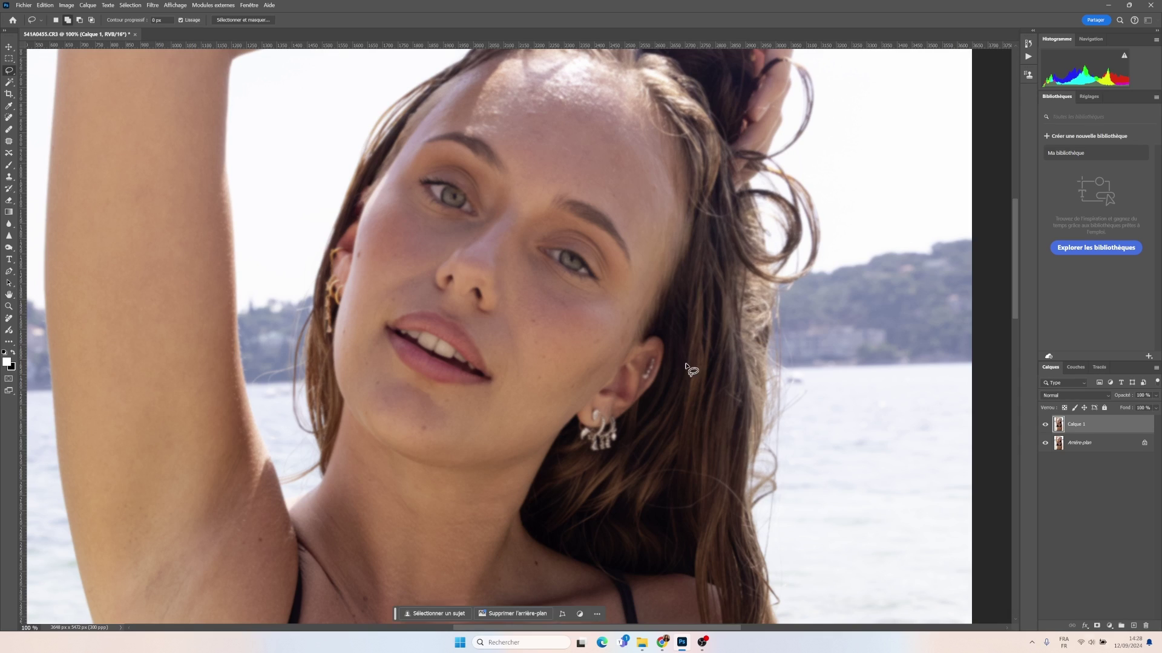
Hide the blurred layer with a black mask and brush the blur back in over the facial skin.
left_click(1097, 626, "alt")
key("b")
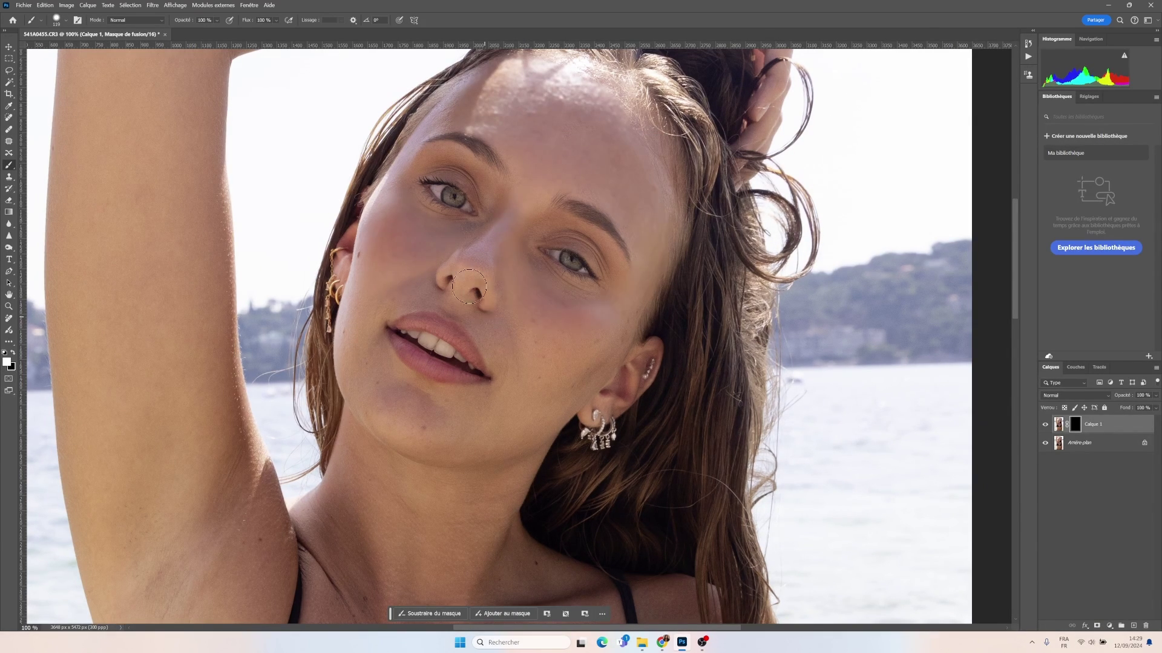
key("ctrl+minus")
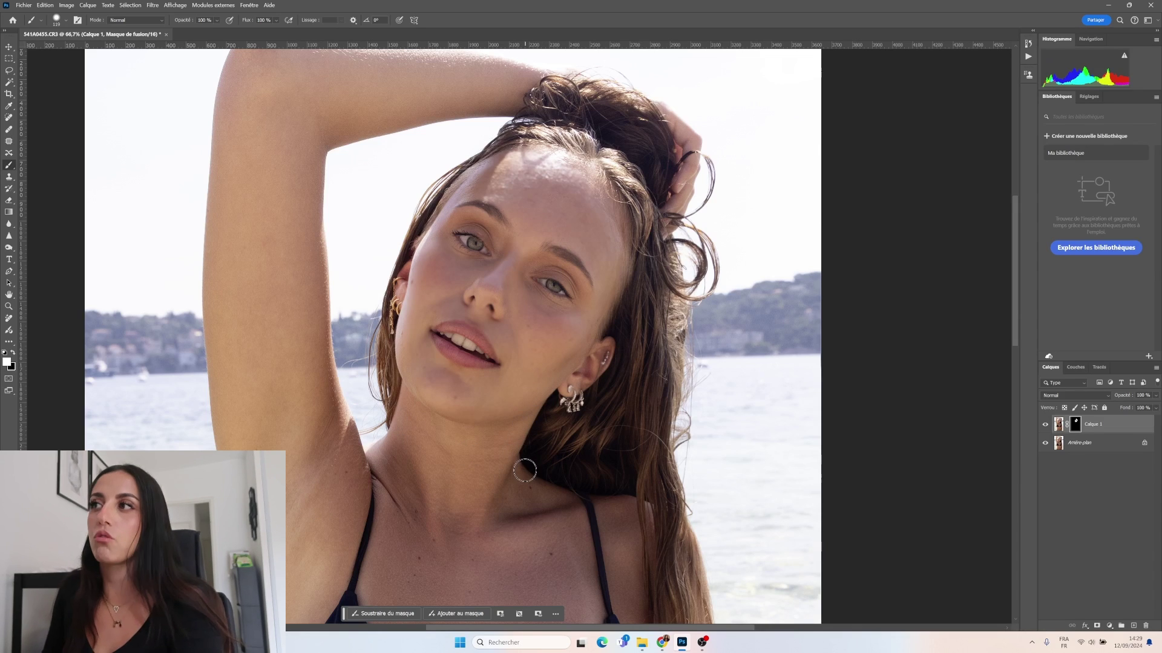
left_click(1098, 443)
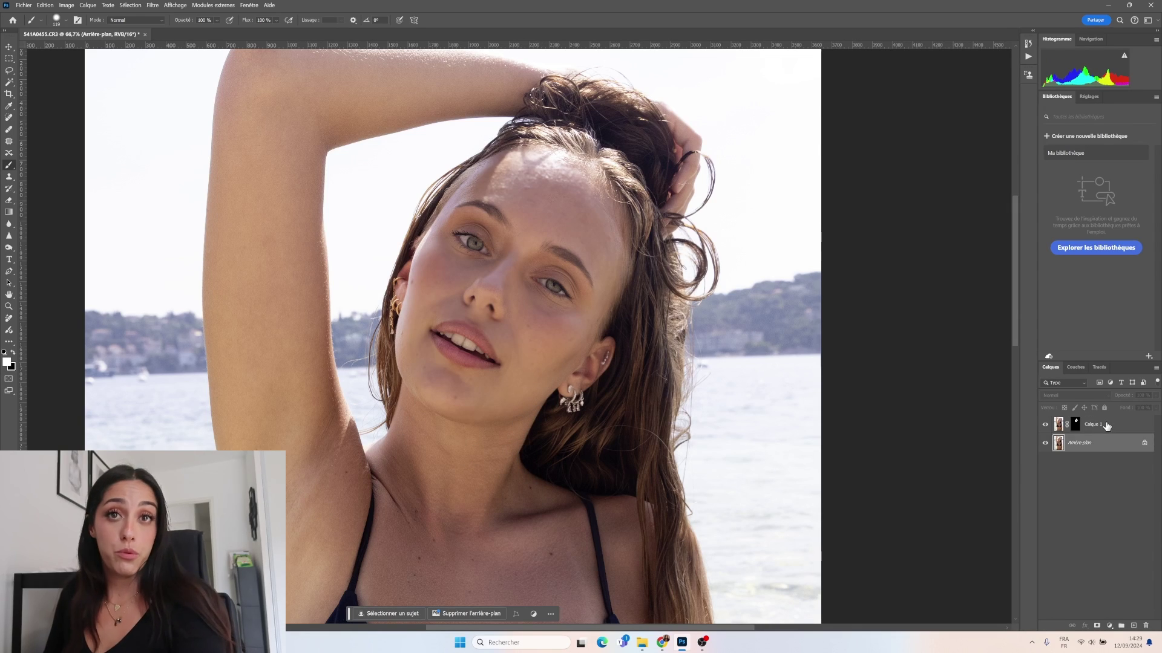
left_click(1104, 426)
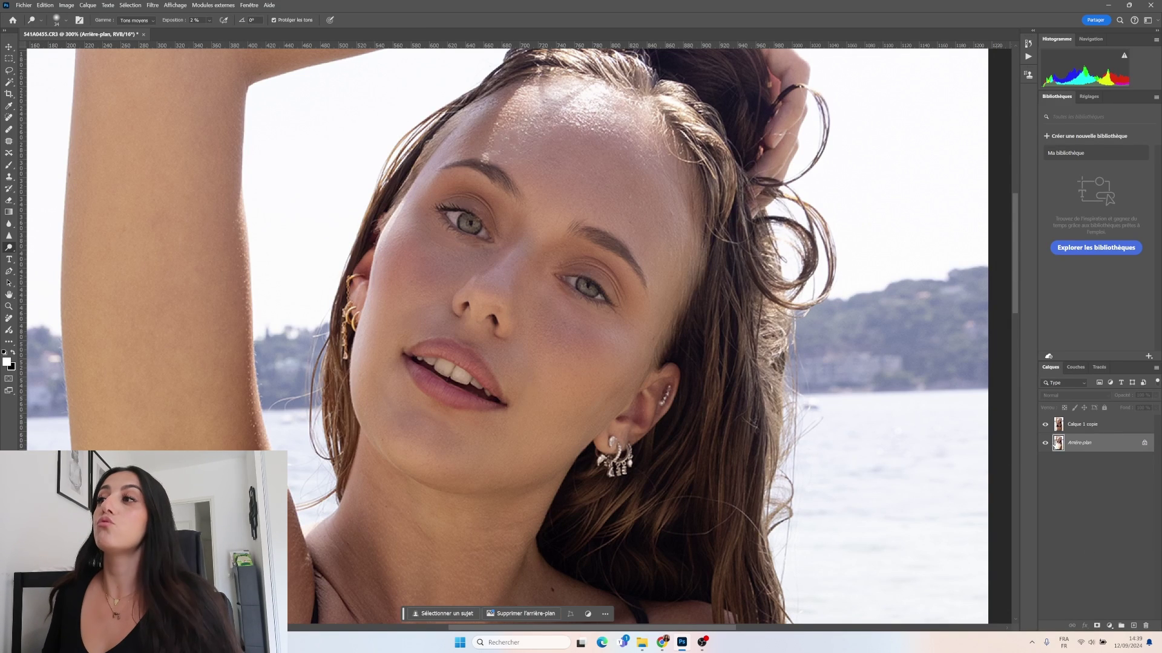
Hide the Calque 1 copie layer and open the Fluidité filter on the Arrière-plan copie layer.
left_click(1046, 425)
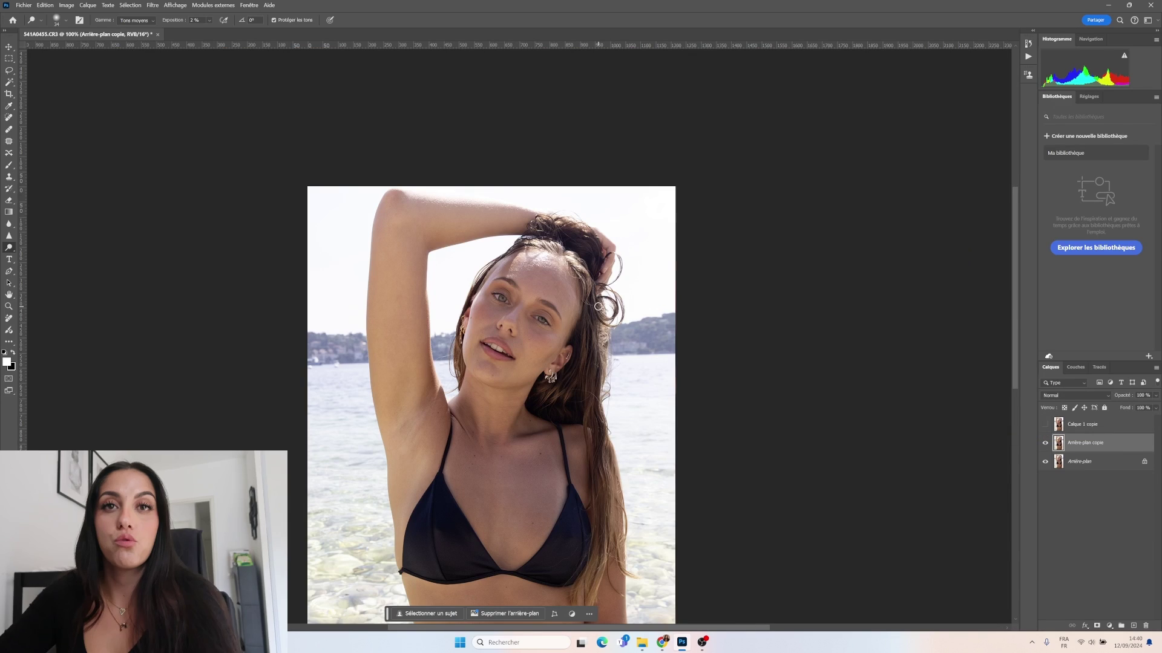
left_click_drag(524, 357, 526, 245)
key("ctrl+minus")
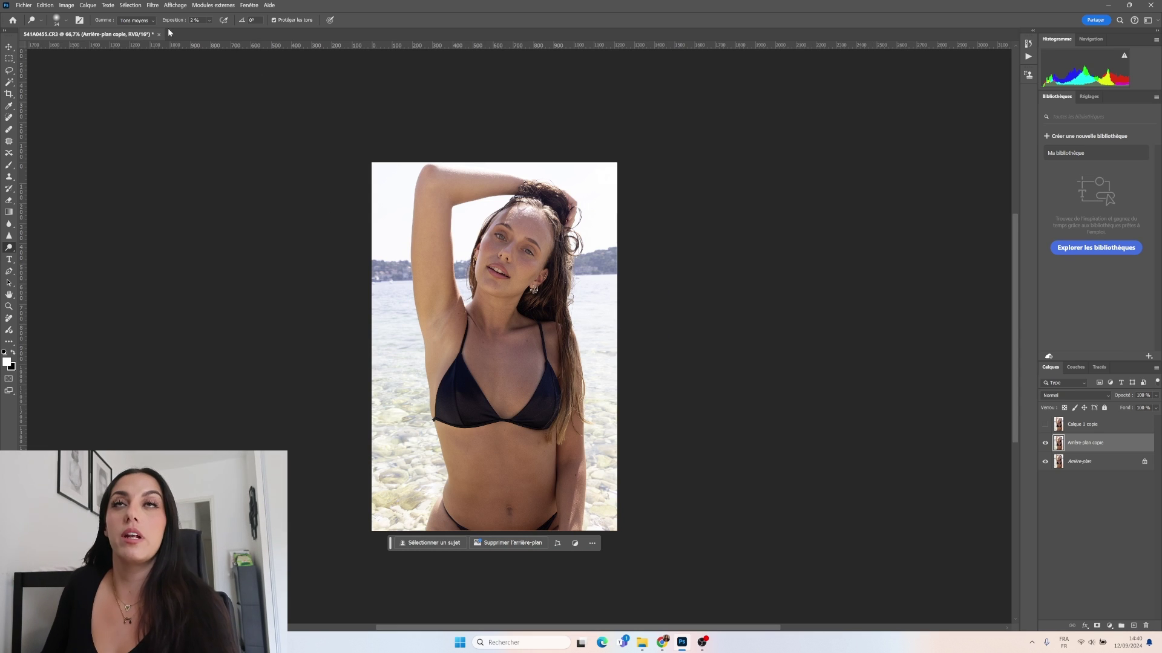
left_click(152, 6)
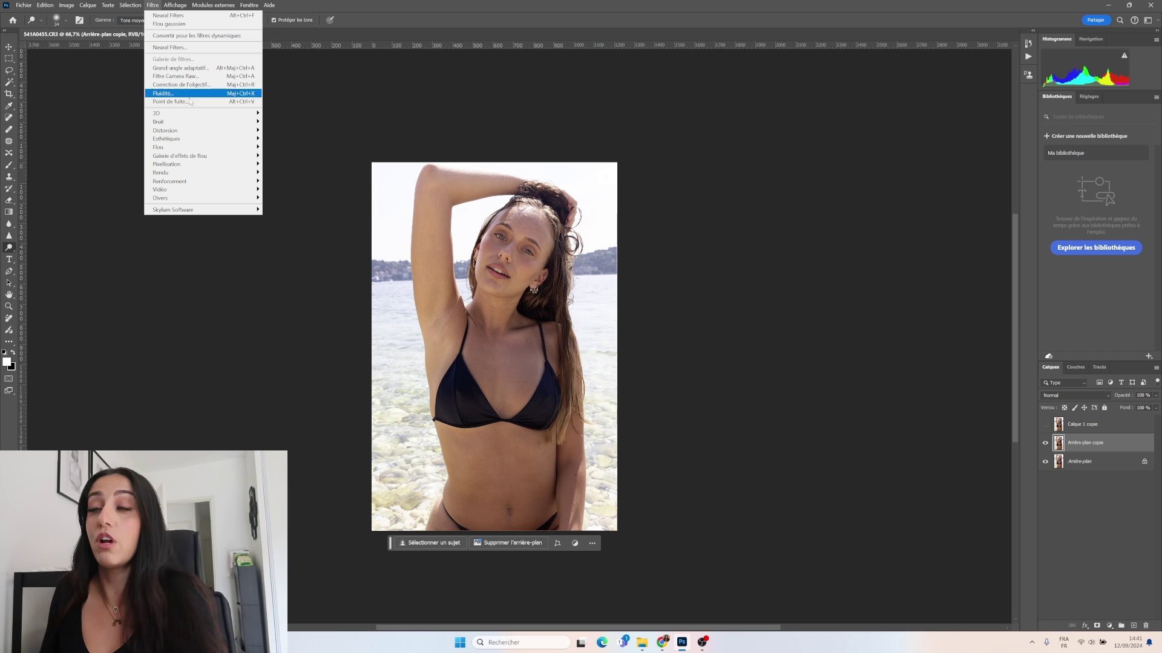
left_click(190, 95)
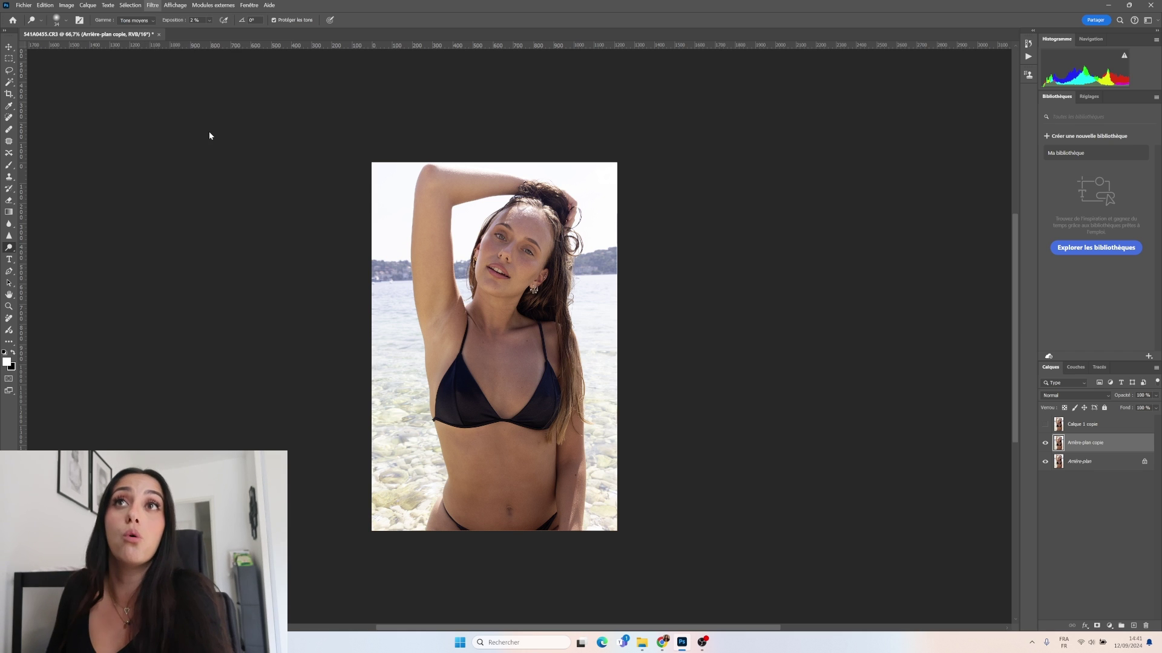
left_click(644, 248)
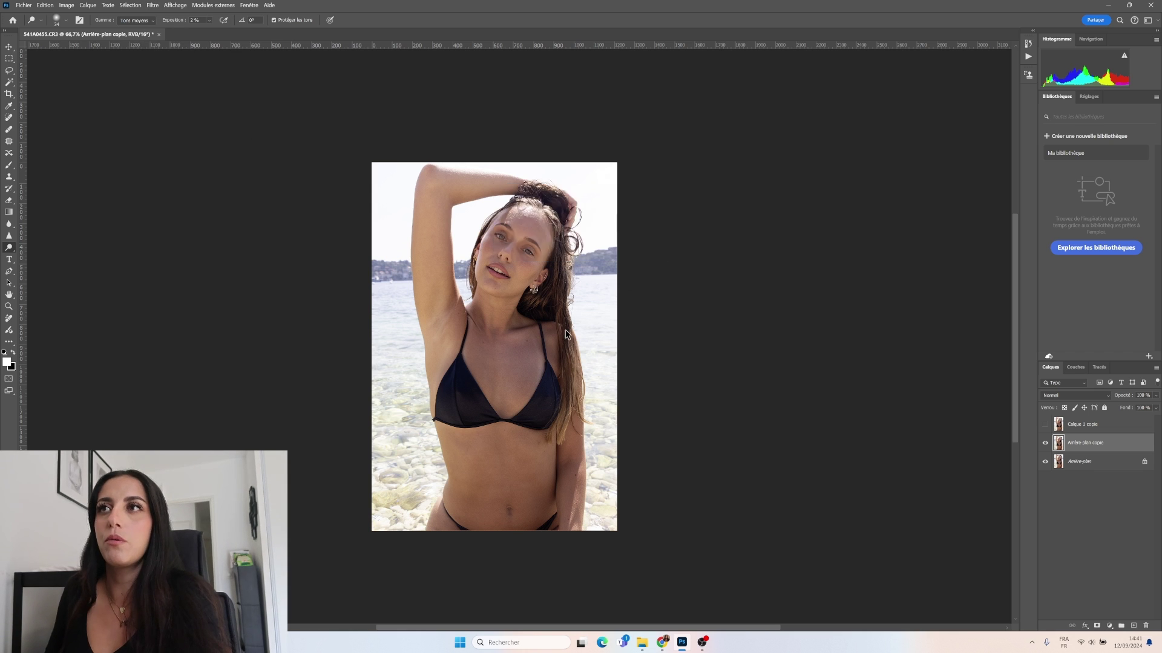
Set up the pixel-shifting Push Left tool with a brush size of 395 and a pressure of 7.
left_click(16, 98)
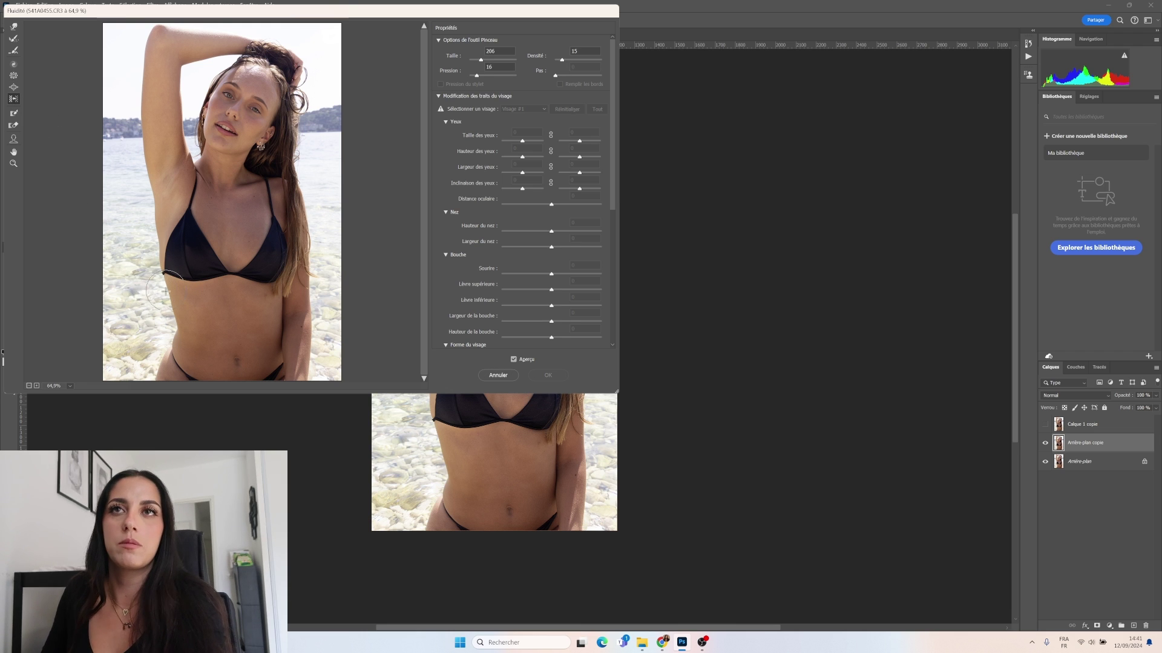
key("bracketright")
key("bracketright")
key("bracketright")
key("bracketright")
key("bracketright")
key("bracketright")
key("bracketright")
key("bracketright")
key("bracketright")
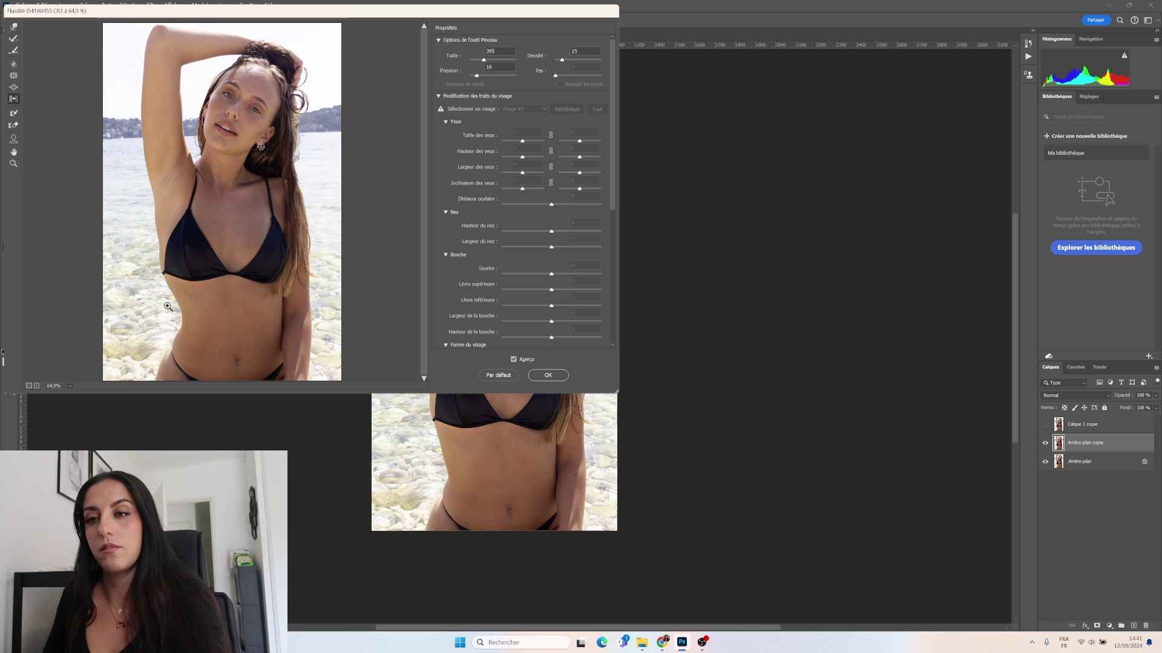
left_click_drag(476, 76, 473, 75)
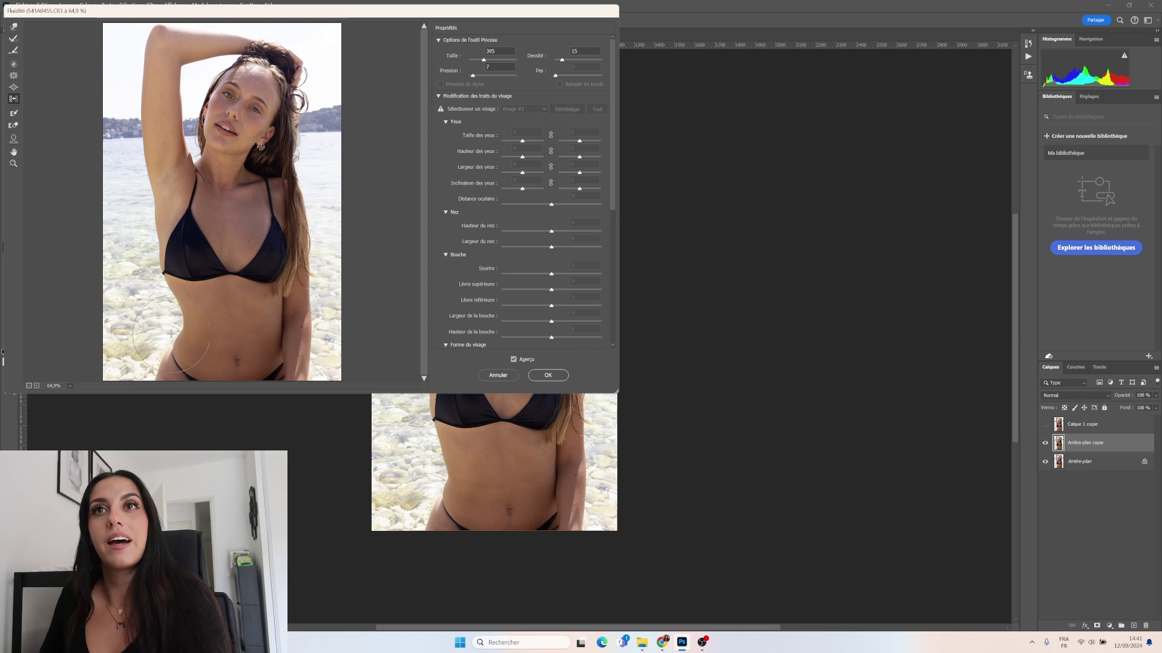
Reshape the contours of the bust, the raised arm and the lowered arm, and apply the Fluidité filter.
left_click_drag(182, 251, 145, 248)
left_click_drag(281, 258, 283, 257)
mouse_move(161, 144)
left_mouse_down()
mouse_move(142, 160)
mouse_move(130, 130)
mouse_move(130, 173)
mouse_move(133, 85)
mouse_move(138, 129)
left_mouse_up()
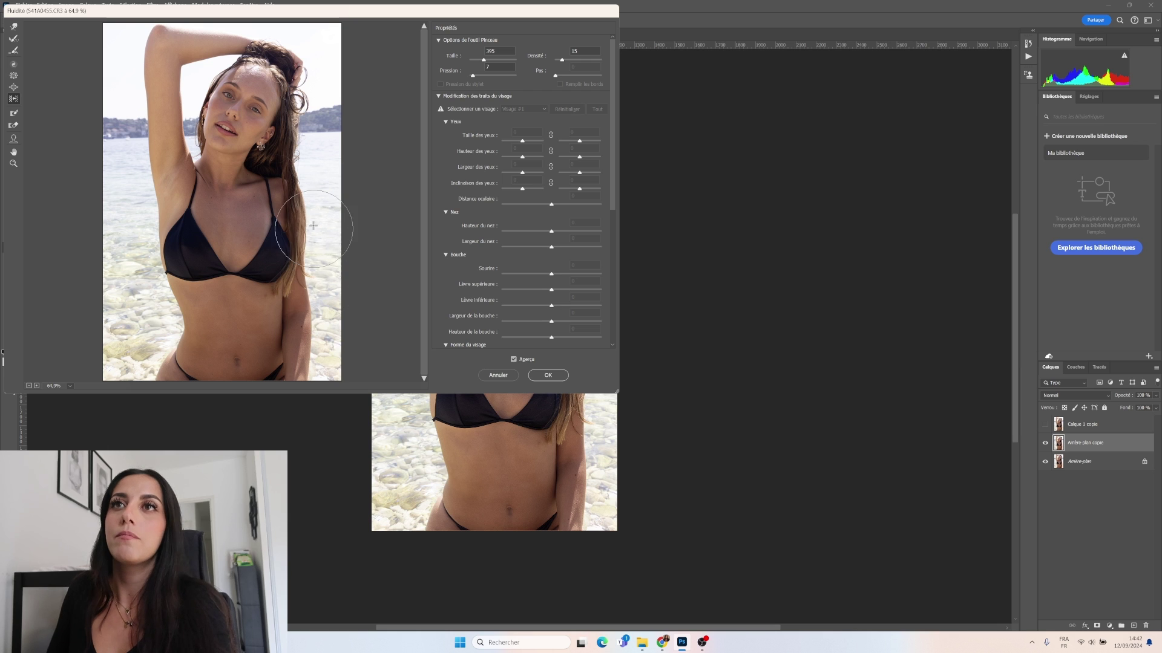
left_click_drag(287, 345, 279, 317)
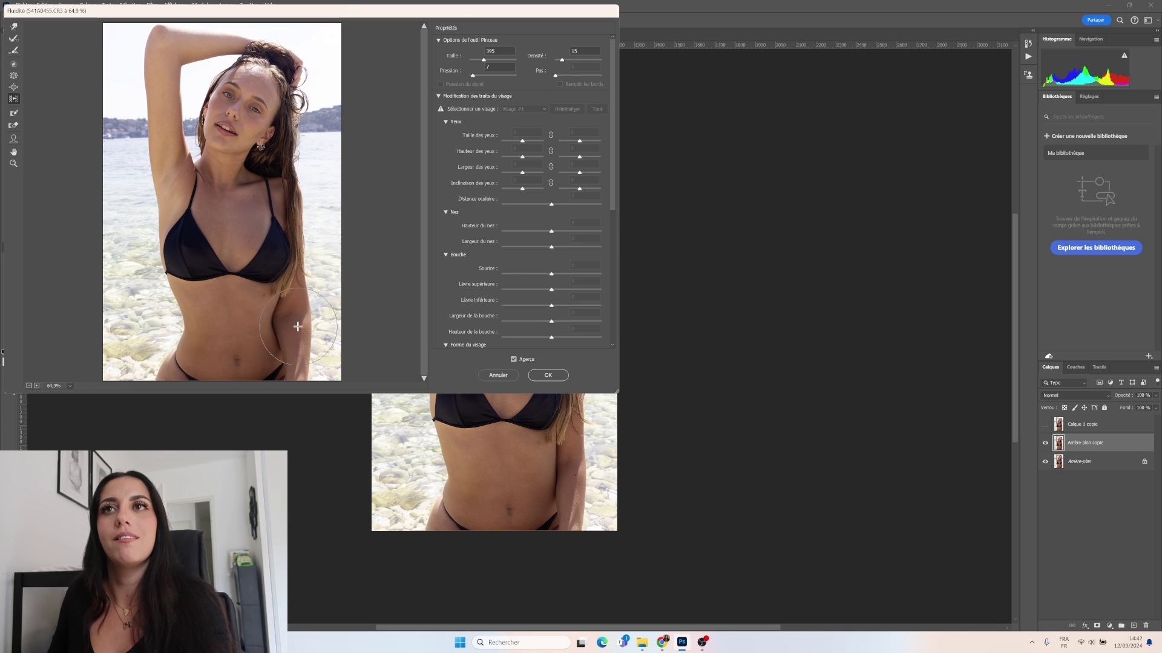
mouse_move(283, 306)
left_mouse_down()
mouse_move(315, 302)
mouse_move(318, 338)
left_mouse_up()
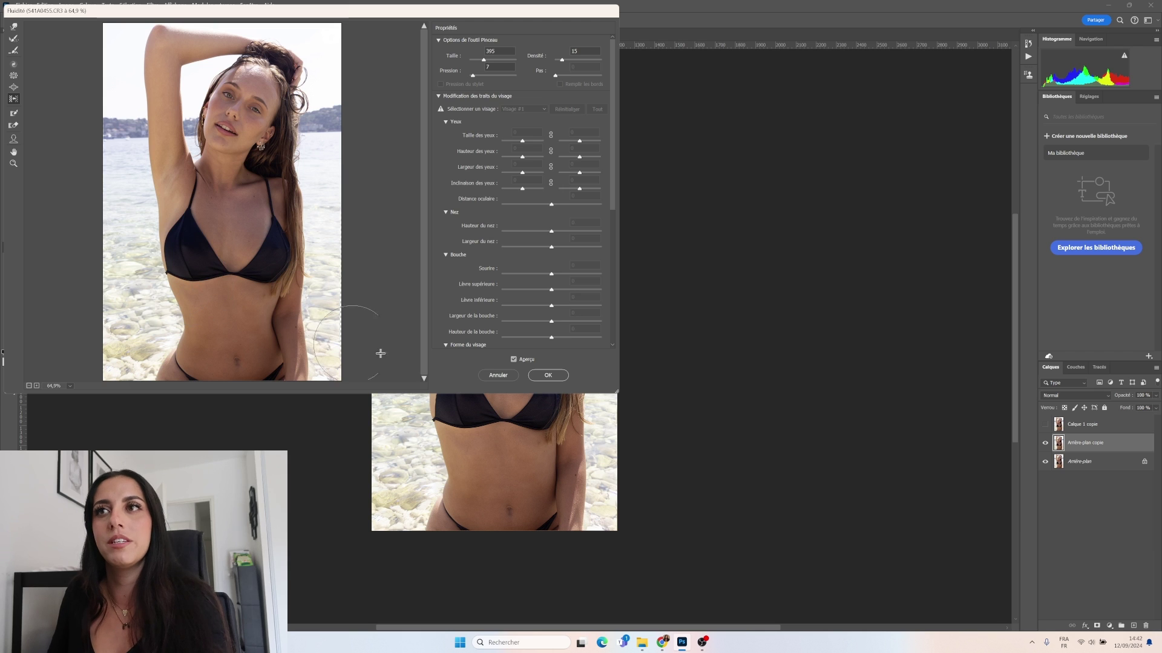
left_click(547, 375)
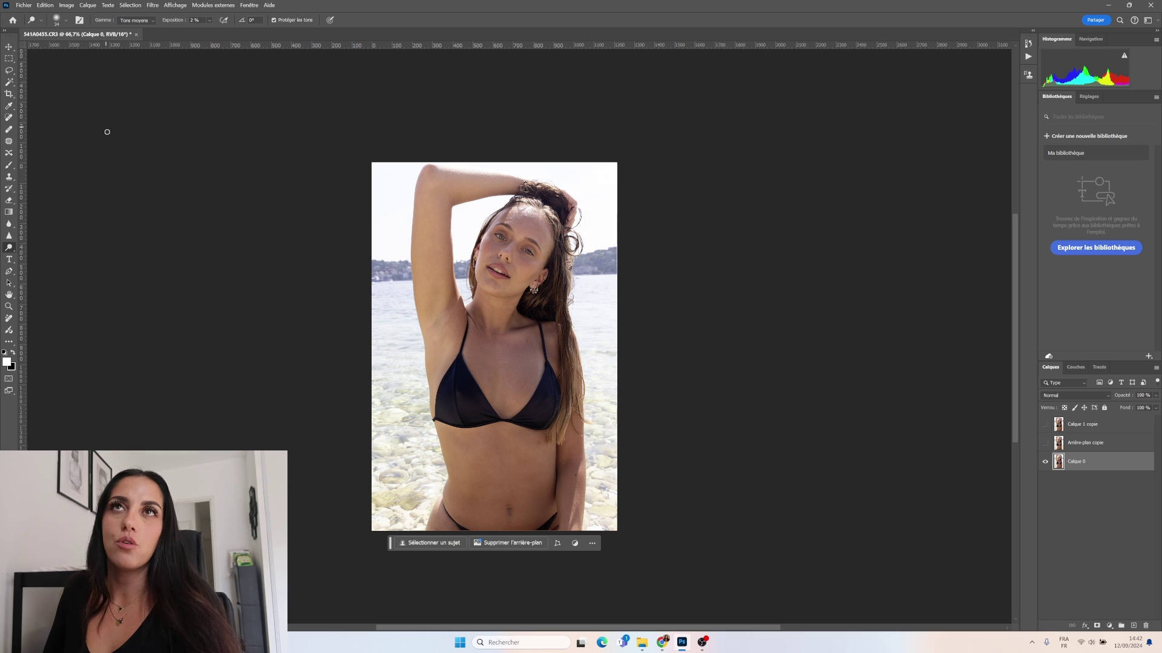
Isolate the subject with Select and Mask, paint black along the raised arm on the blurred Calque 1 layer's mask, and hide that layer.
key("ctrl+alt+r")
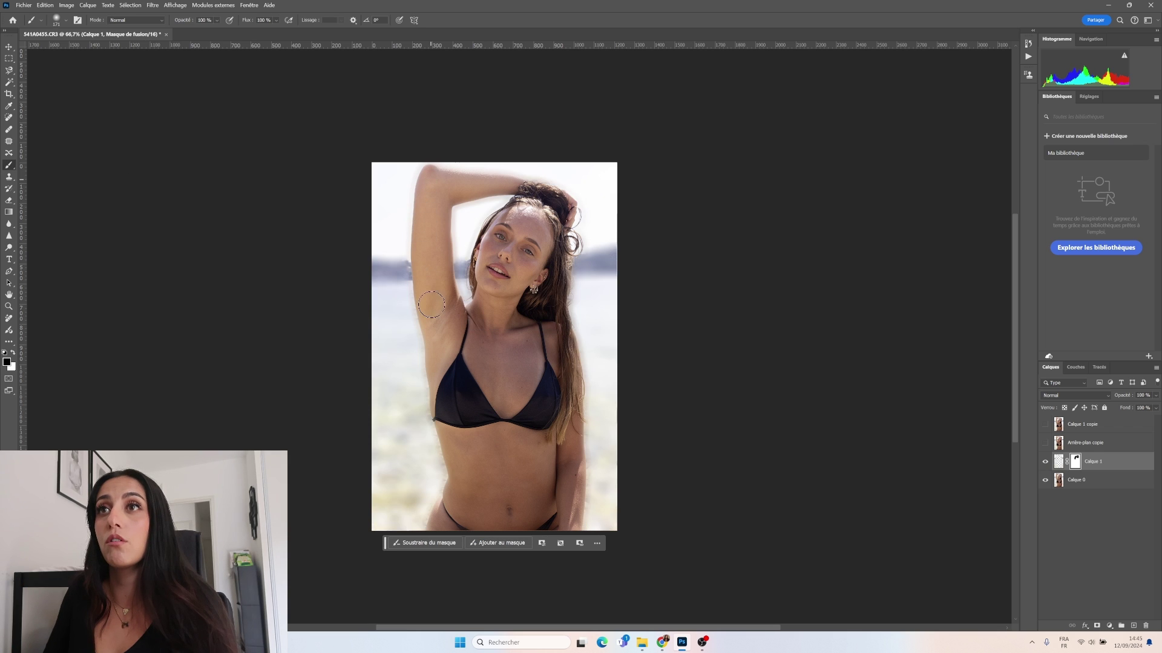
mouse_move(476, 171)
left_mouse_down()
mouse_move(460, 175)
mouse_move(508, 186)
left_mouse_up()
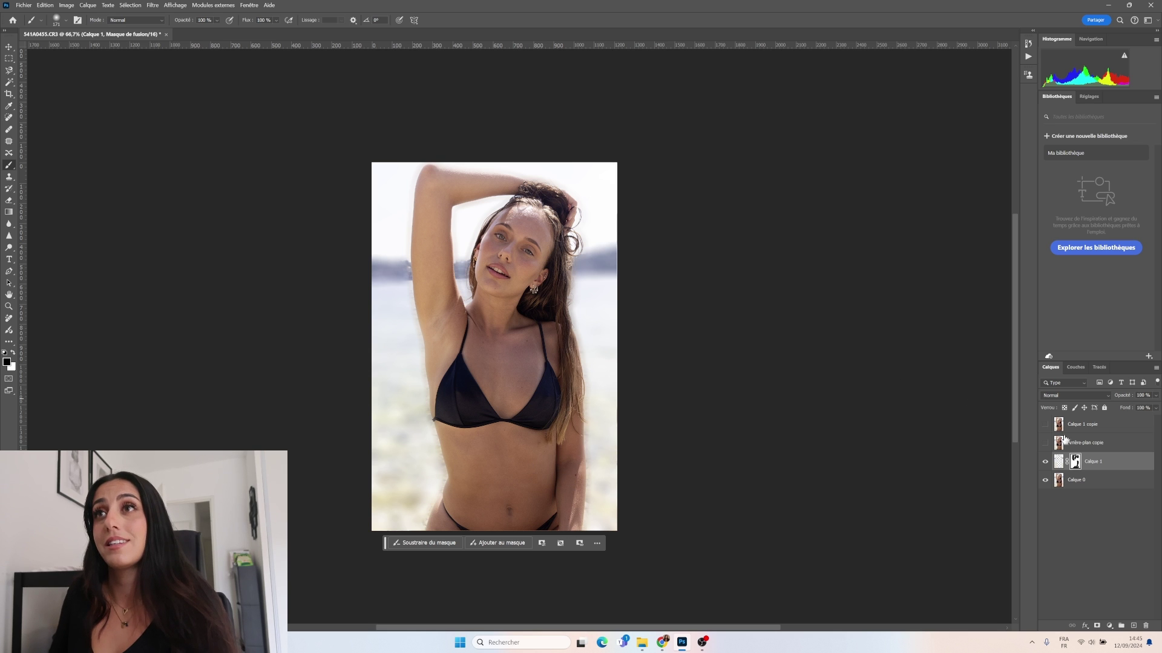
left_click(1045, 461)
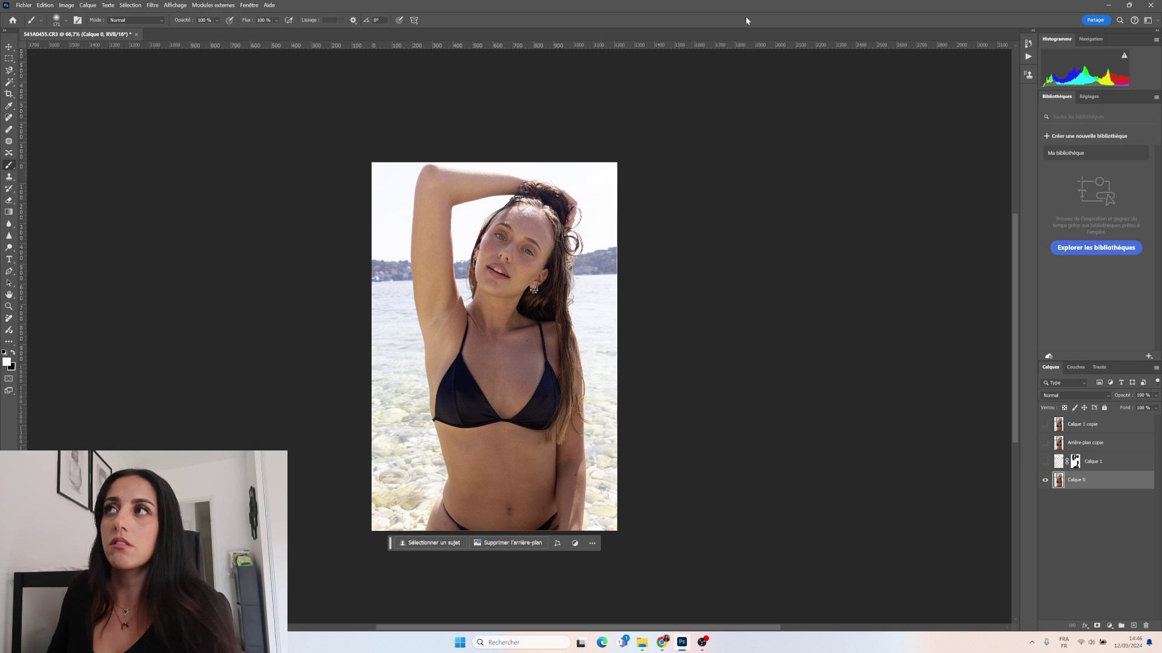
Expand the Actions panel, set the gradient map layer Courbe transfert de dégradé 1 to 100 % opacity, and deselect the layer.
left_click(1034, 33)
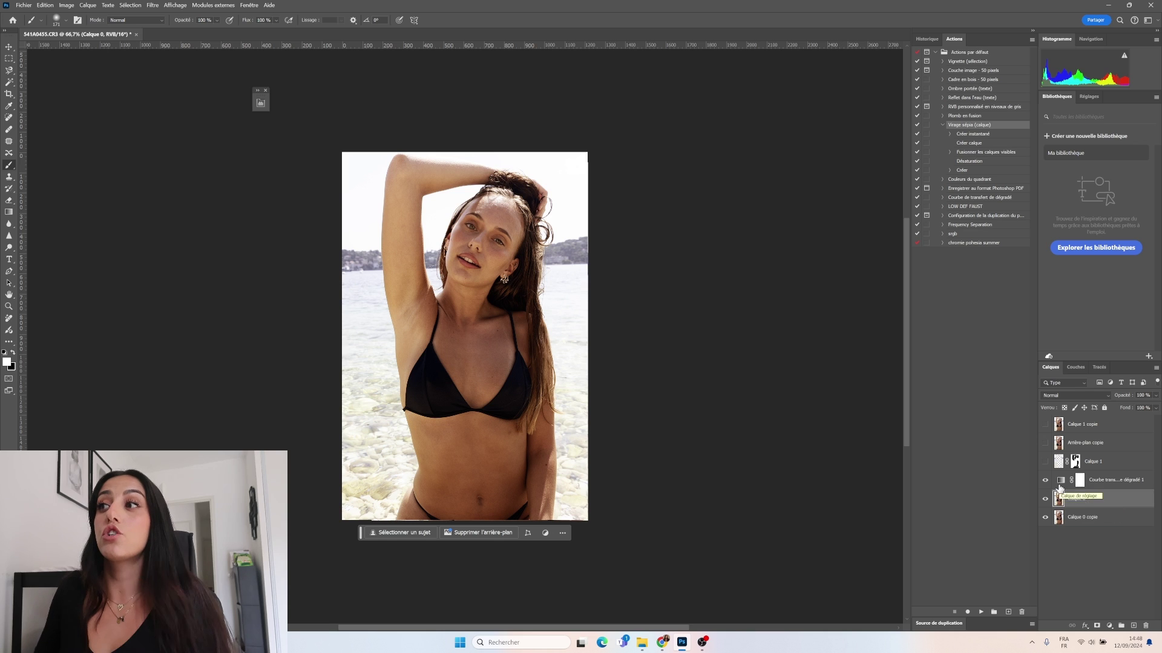
left_click(1080, 480)
left_click(1155, 397)
left_click_drag(1143, 406, 1155, 406)
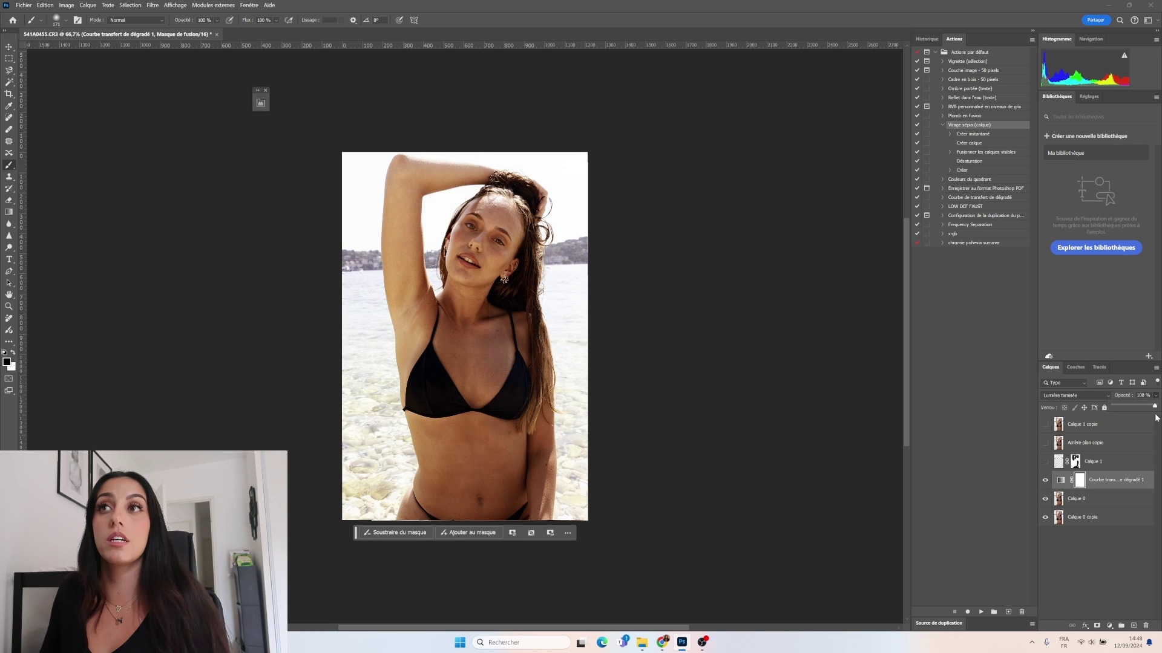
left_click(1076, 557)
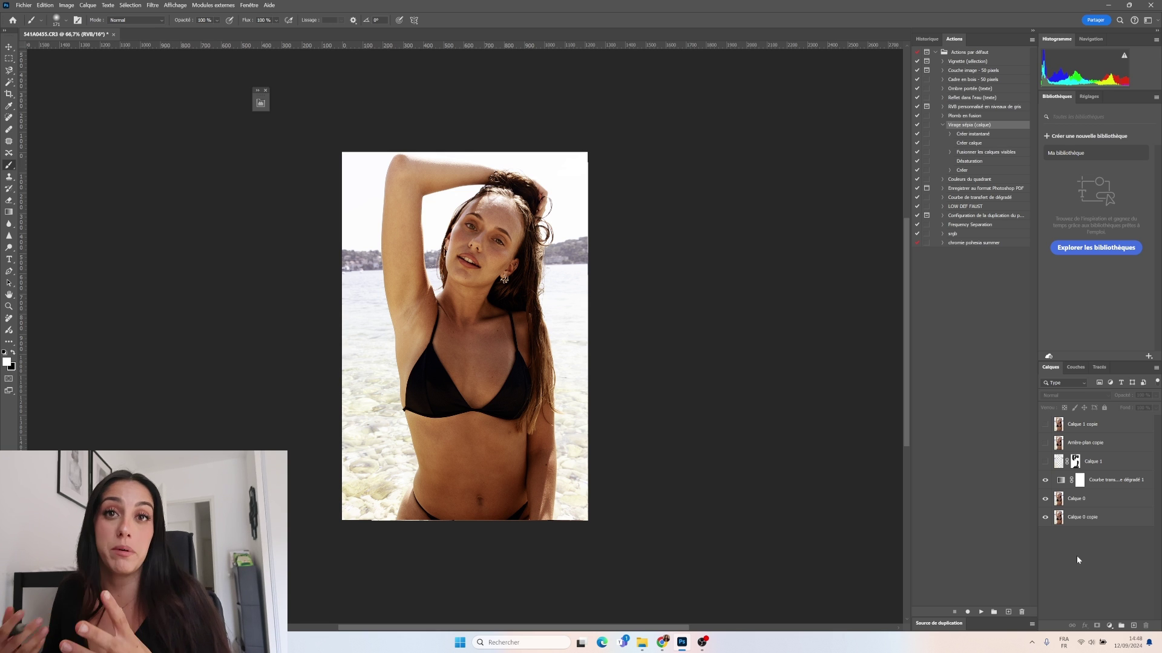